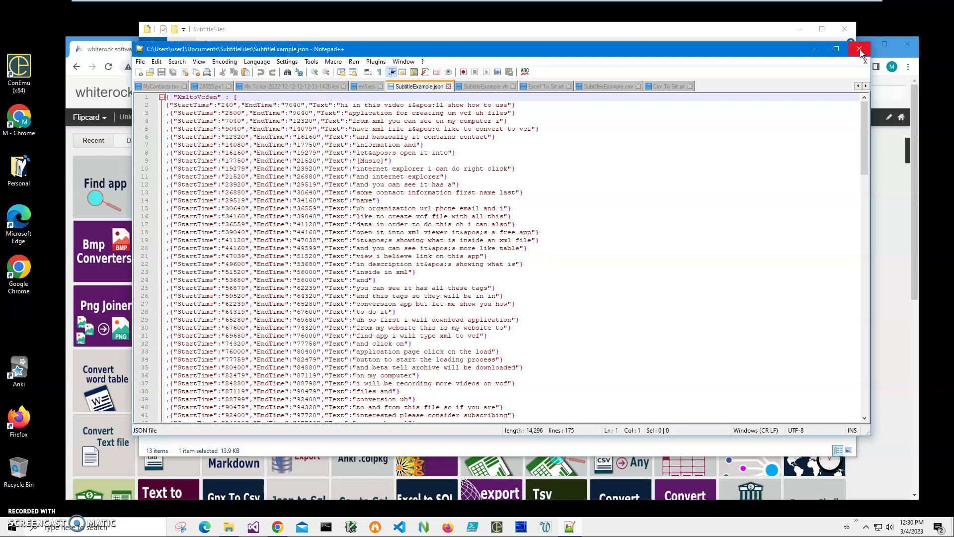
# Close Notepad++ and reopen SubtitleExample.json with Edit with Notepad++ from its File Explorer context menu.
pyautogui.click(862, 51)
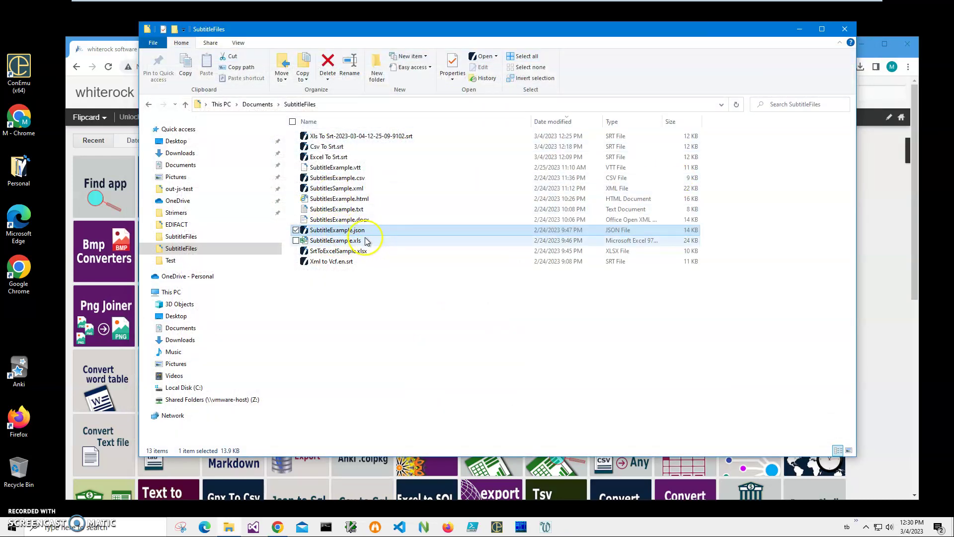
pyautogui.rightClick(351, 231)
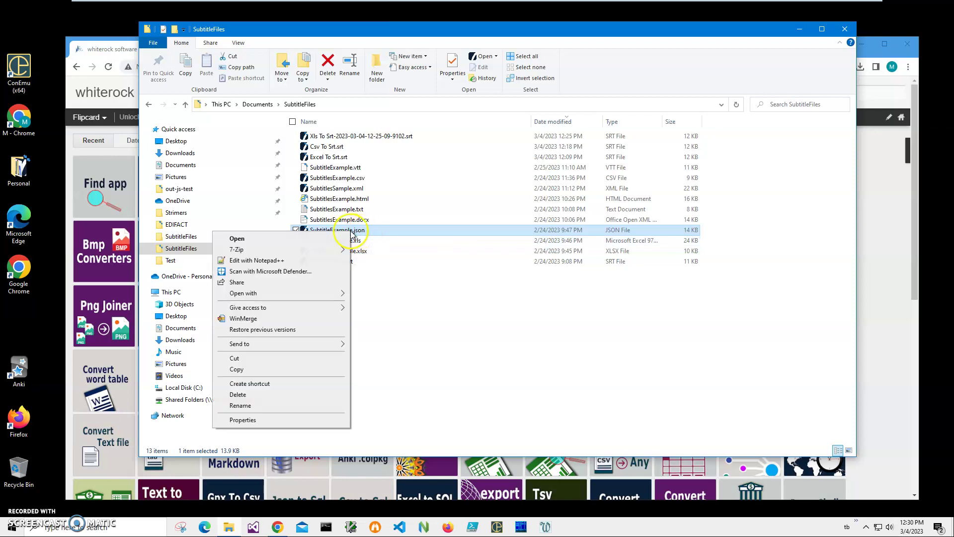
pyautogui.click(259, 260)
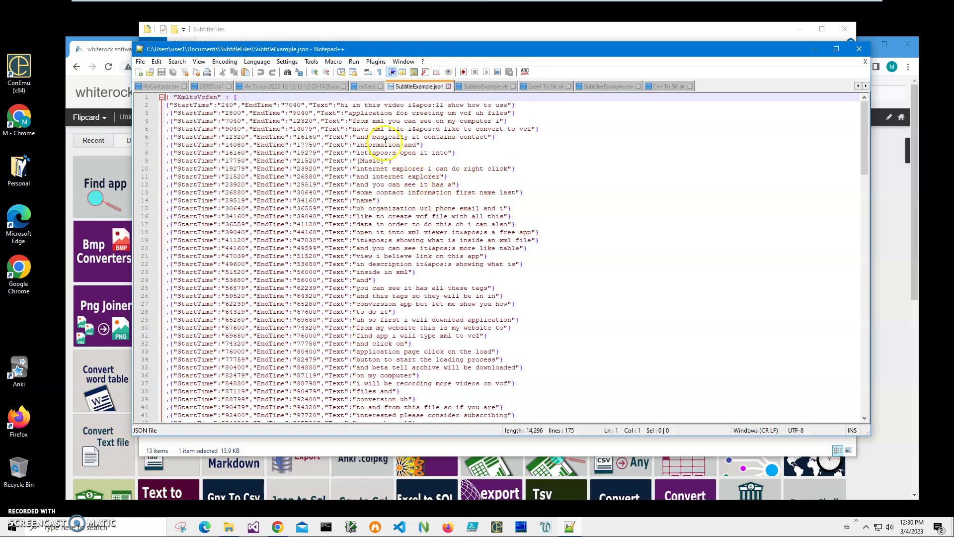
pyautogui.doubleClick(198, 97)
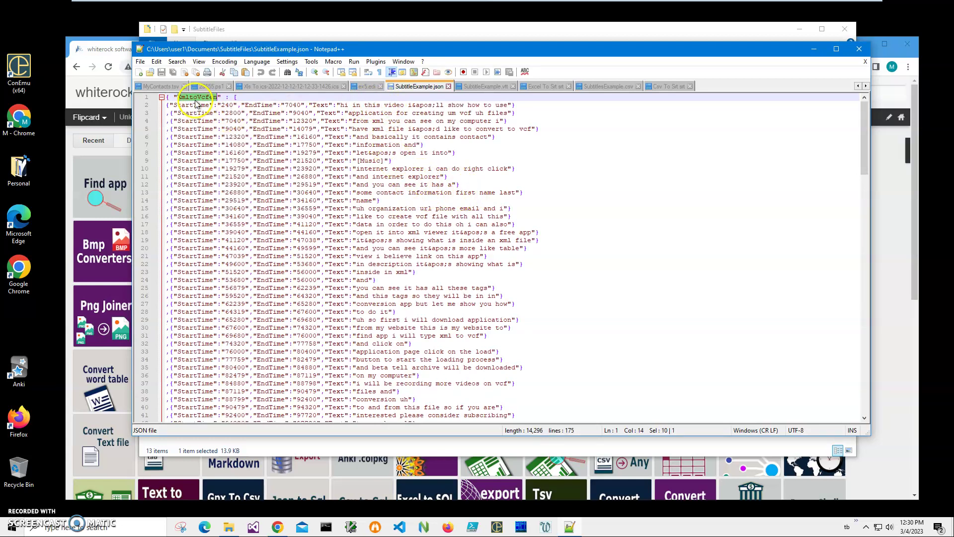
pyautogui.doubleClick(192, 105)
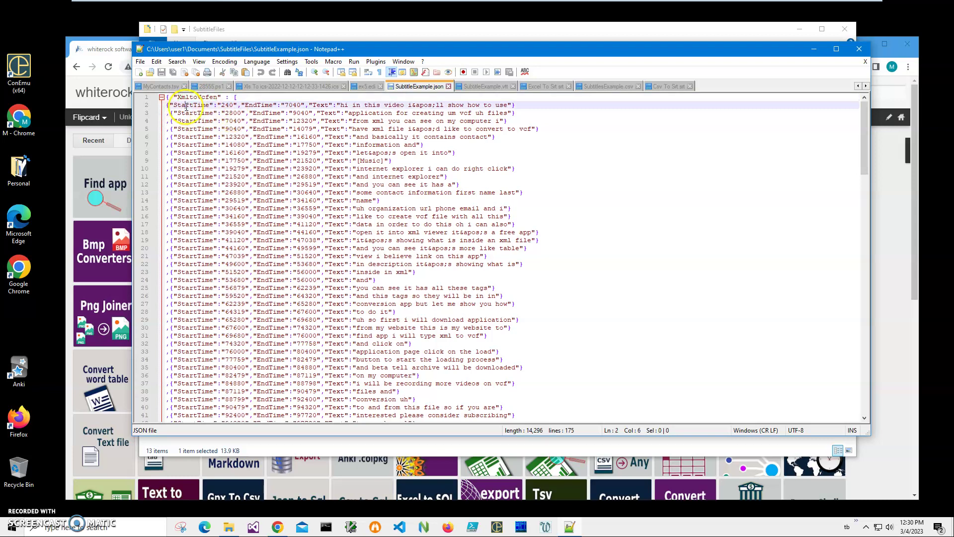
pyautogui.click(217, 160)
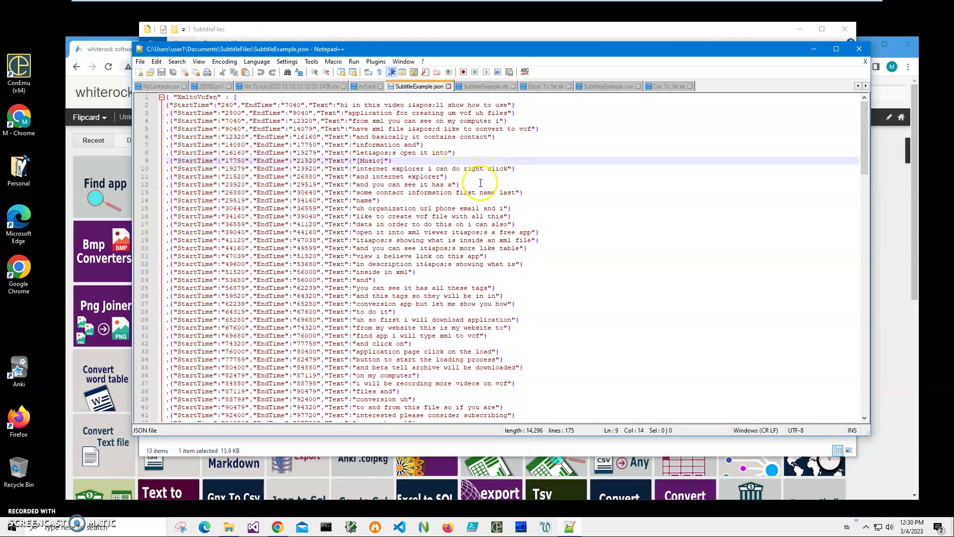
pyautogui.doubleClick(192, 105)
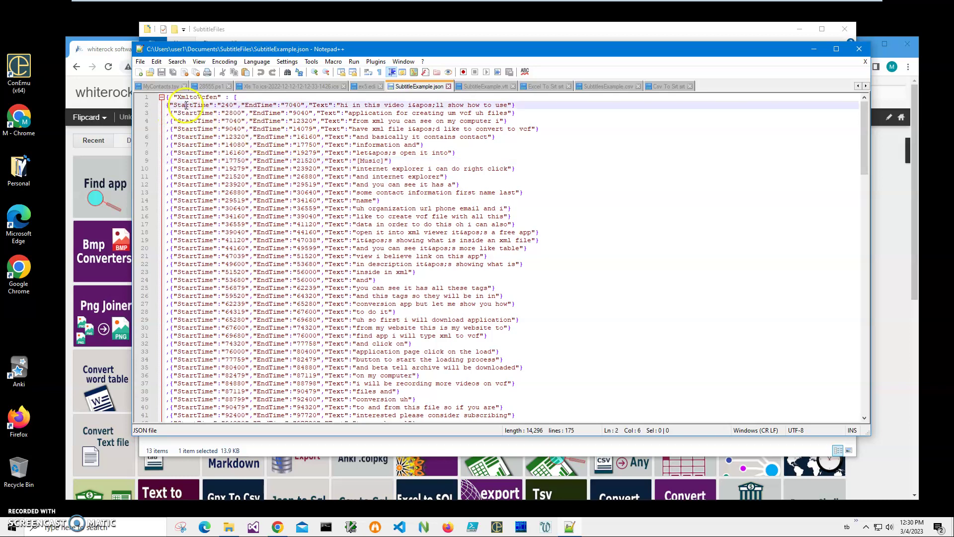
pyautogui.click(259, 113)
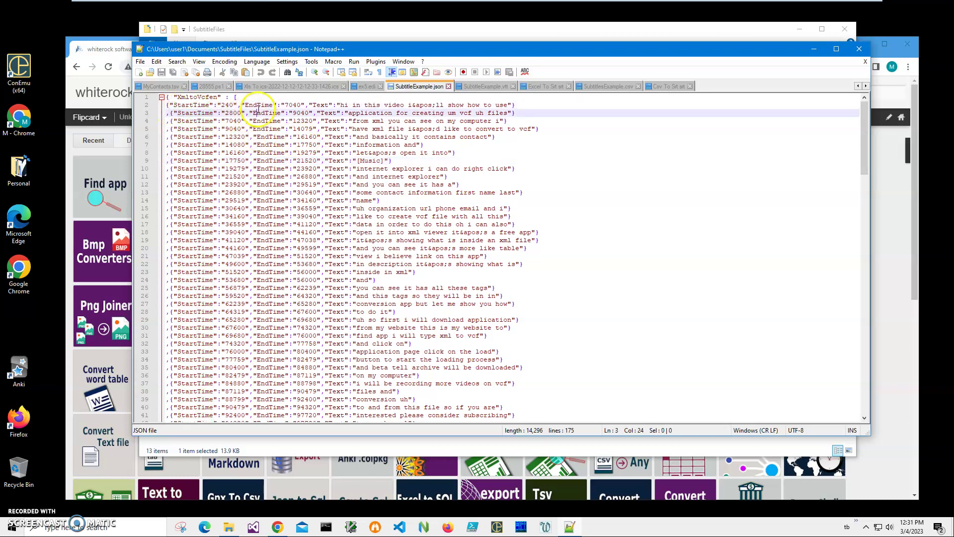
pyautogui.doubleClick(322, 106)
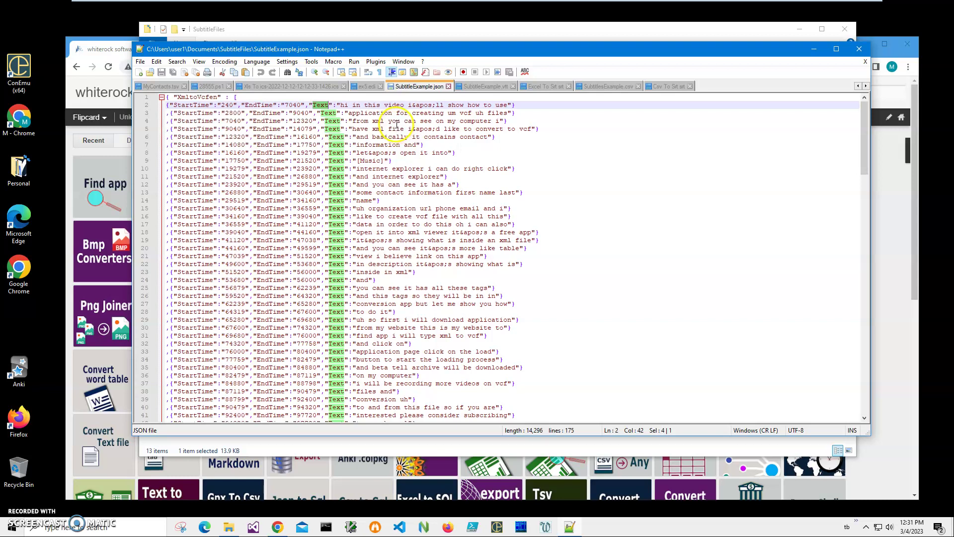
# Close Notepad++ and Explorer, search the site for 'srt', and open the '10 ways to create srt file' article.
pyautogui.click(859, 50)
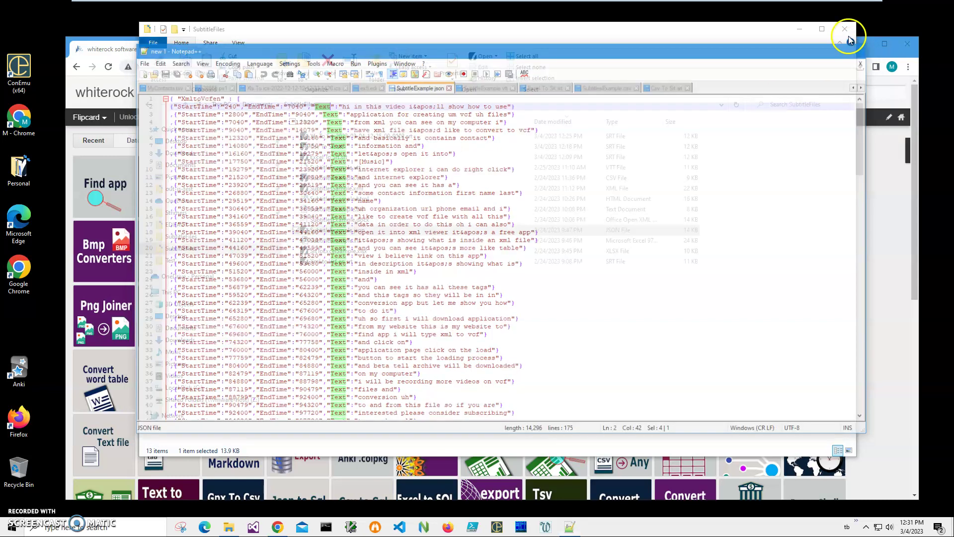
pyautogui.click(845, 29)
pyautogui.click(835, 102)
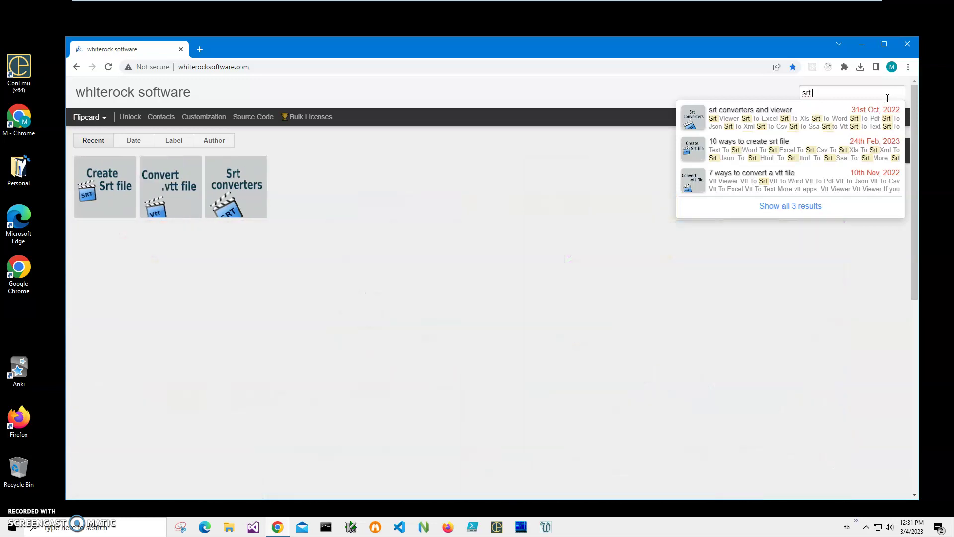
pyautogui.click(264, 225)
pyautogui.click(97, 192)
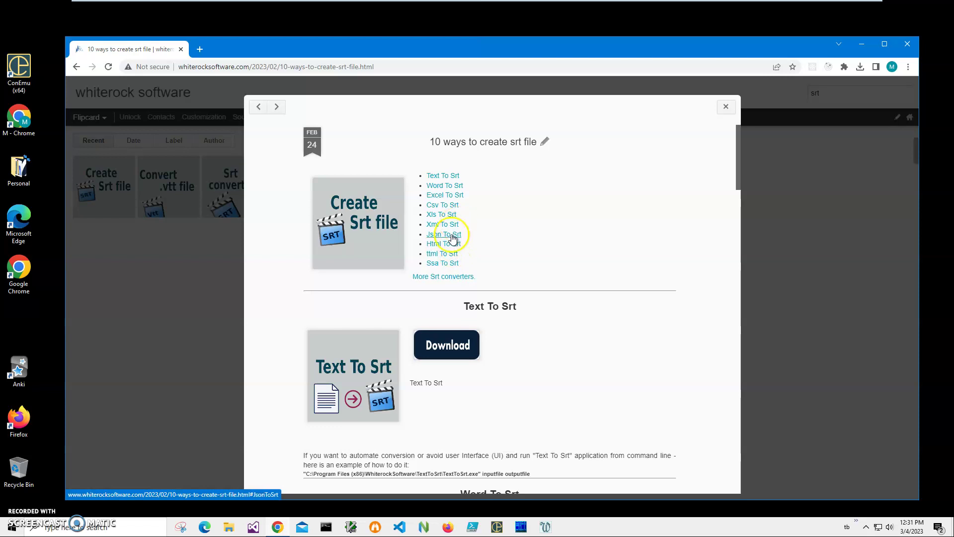
# Download the 6.5 MB JsonToSrtSetup.zip from the article's Json To Srt section.
pyautogui.click(452, 235)
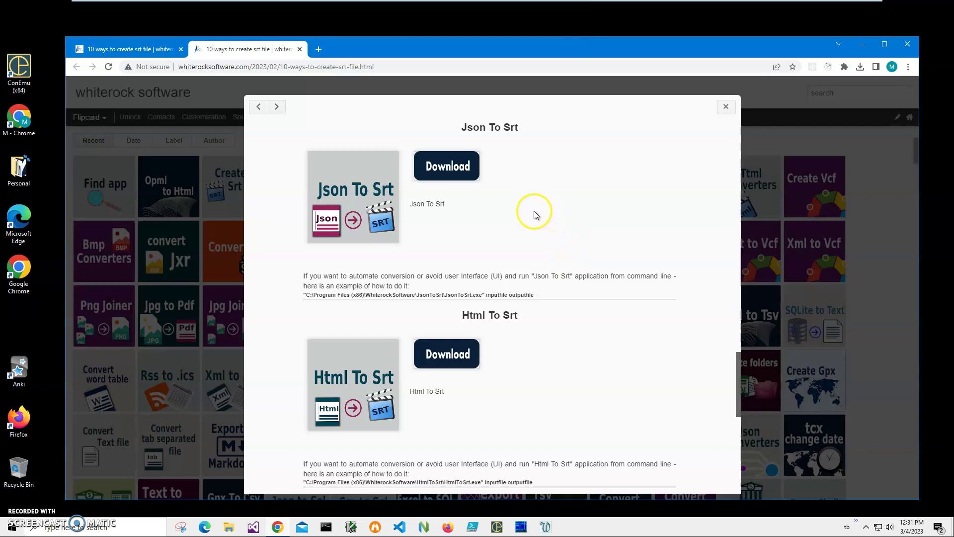
pyautogui.click(451, 166)
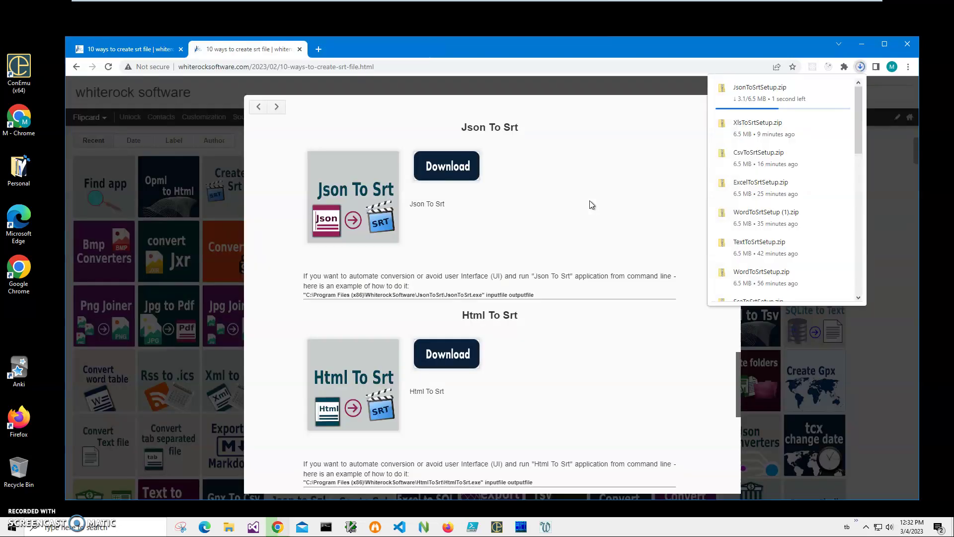
# Launch JsonToSrtSetup.msi from the zip and run it despite the SmartScreen warning.
pyautogui.click(753, 89)
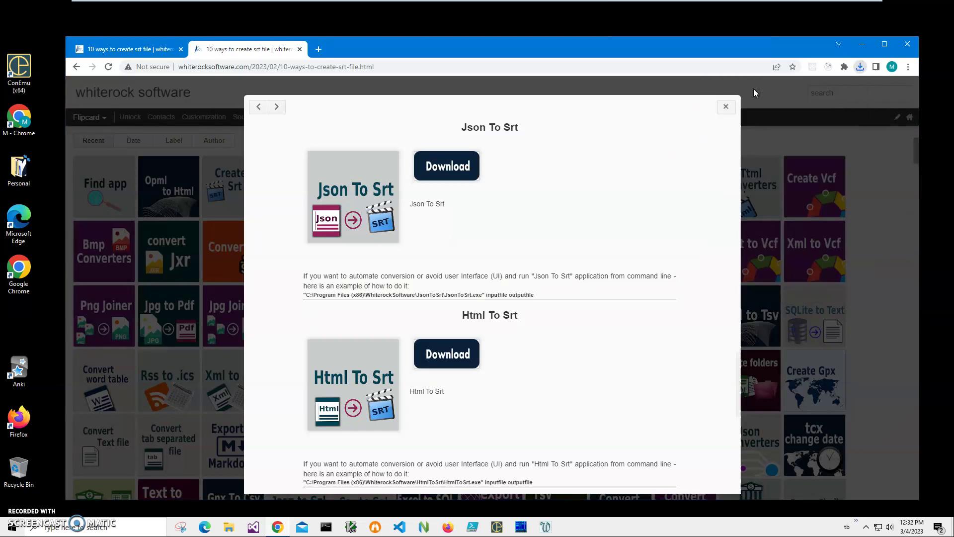
pyautogui.doubleClick(340, 141)
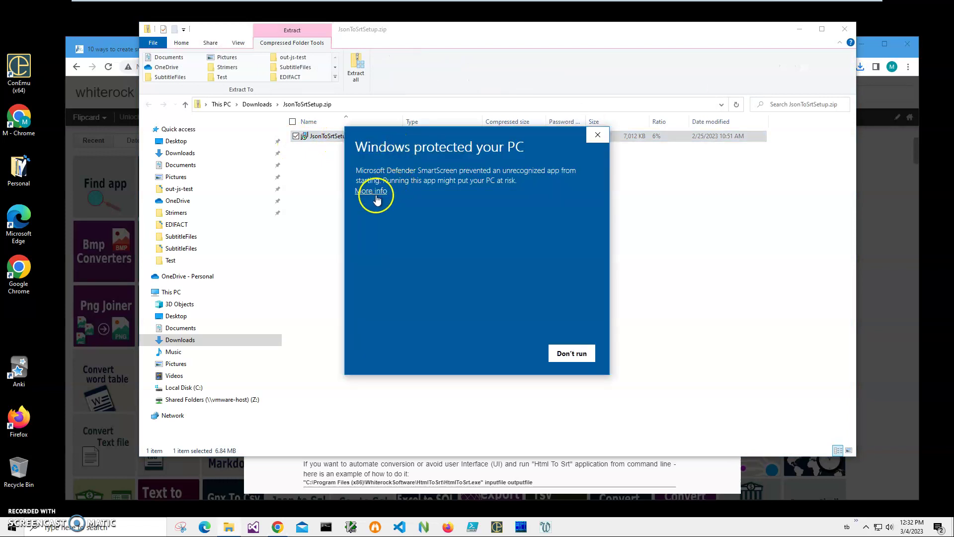
pyautogui.click(371, 191)
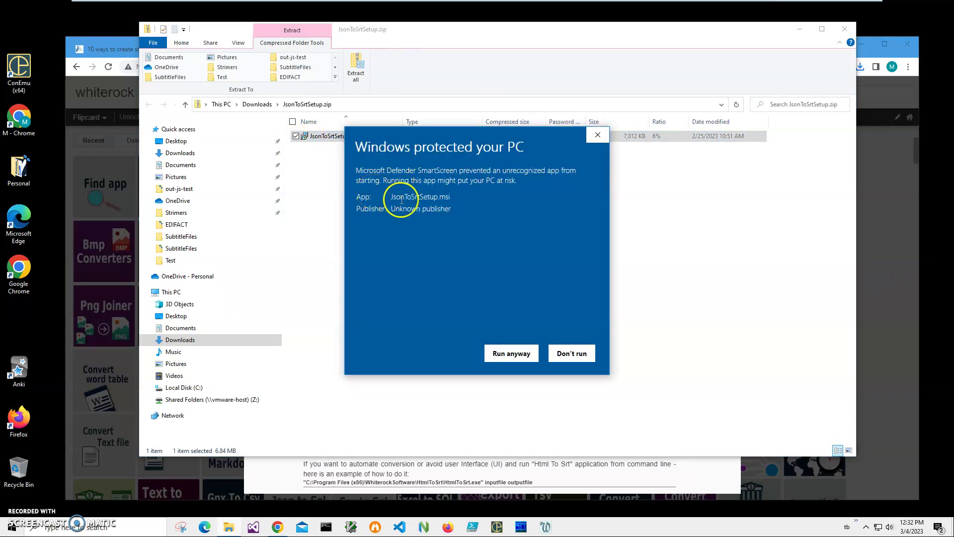
pyautogui.moveTo(453, 209); pyautogui.dragTo(351, 203)
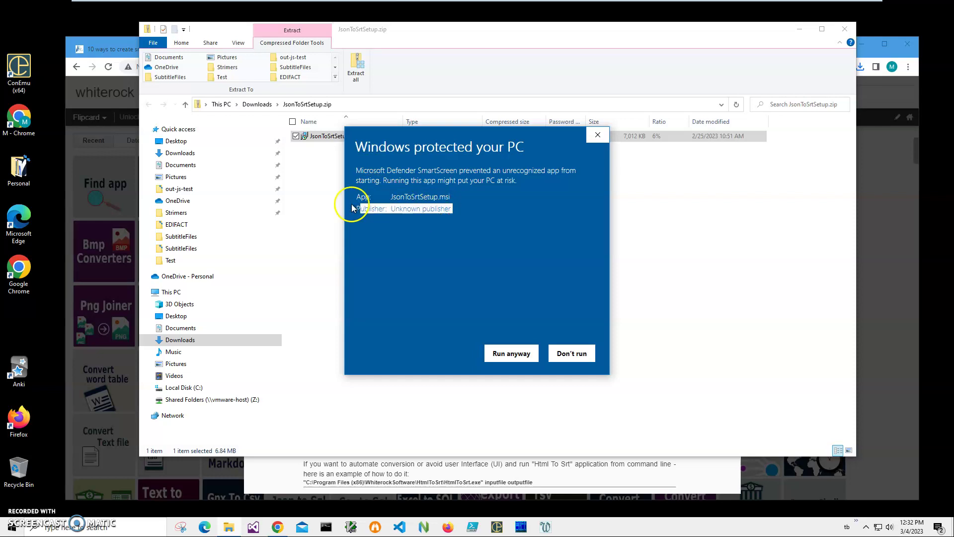
pyautogui.click(410, 216)
pyautogui.click(499, 354)
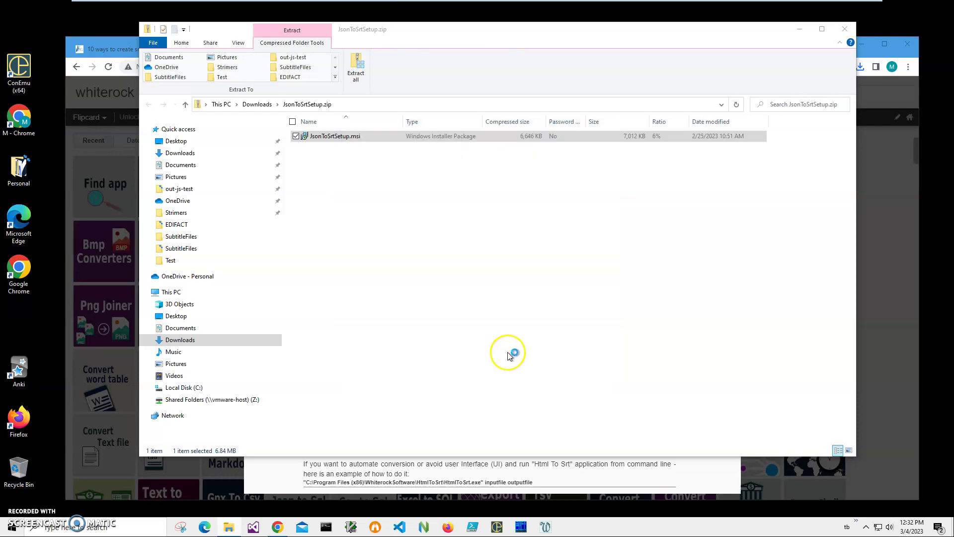
# Complete the JsonToSrt Setup wizard with the default folder, allowing the UAC prompt.
pyautogui.click(528, 341)
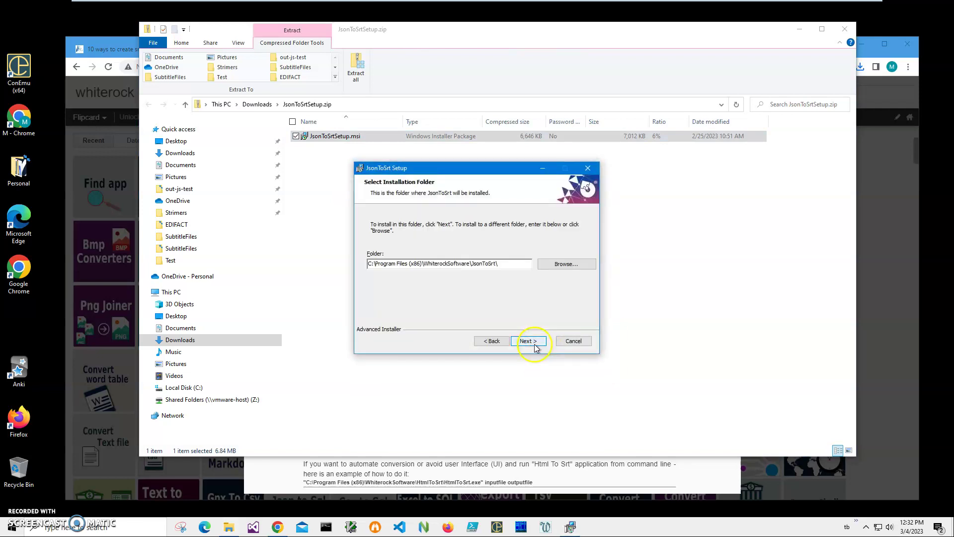
pyautogui.click(528, 343)
pyautogui.click(530, 344)
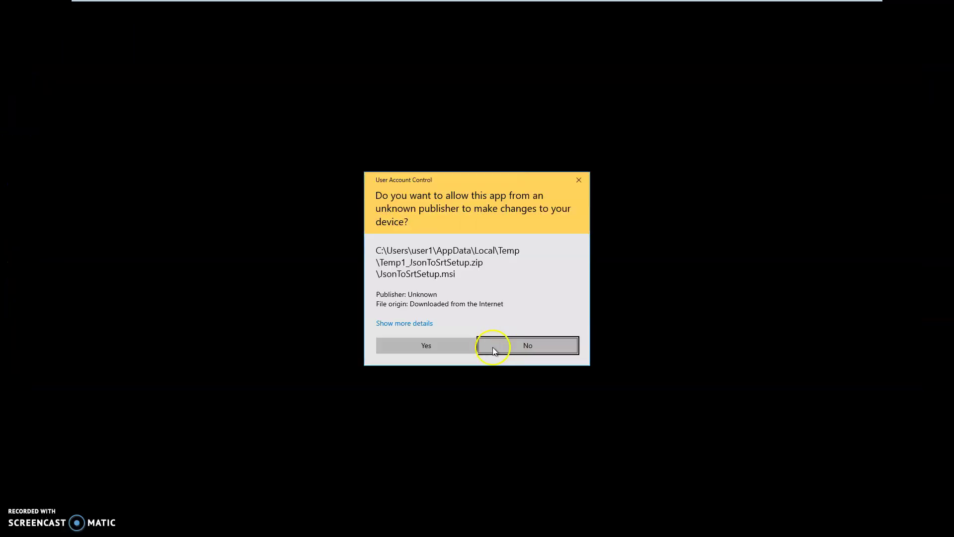
pyautogui.click(428, 345)
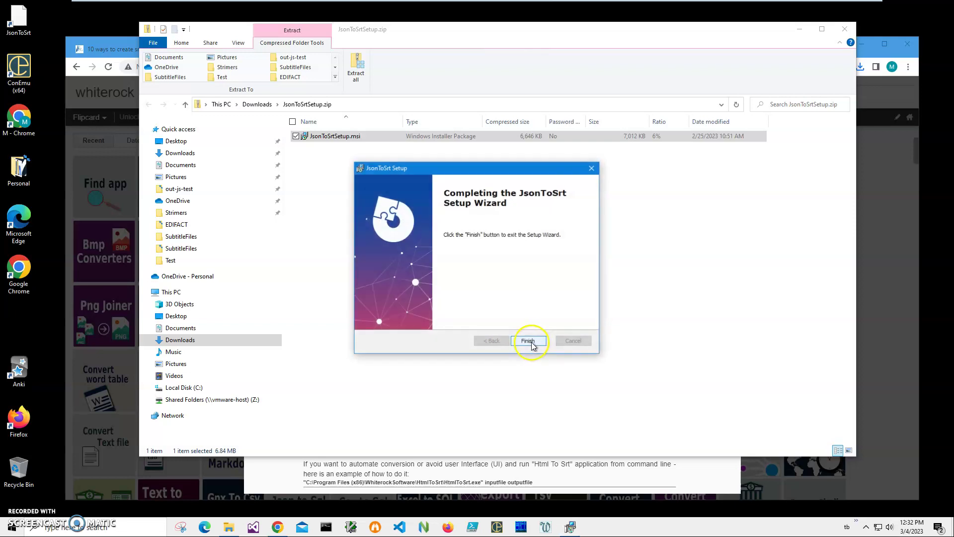
pyautogui.click(528, 342)
# Close the zip folder window and the browser, leaving the JsonToSrt desktop shortcut.
pyautogui.click(29, 33)
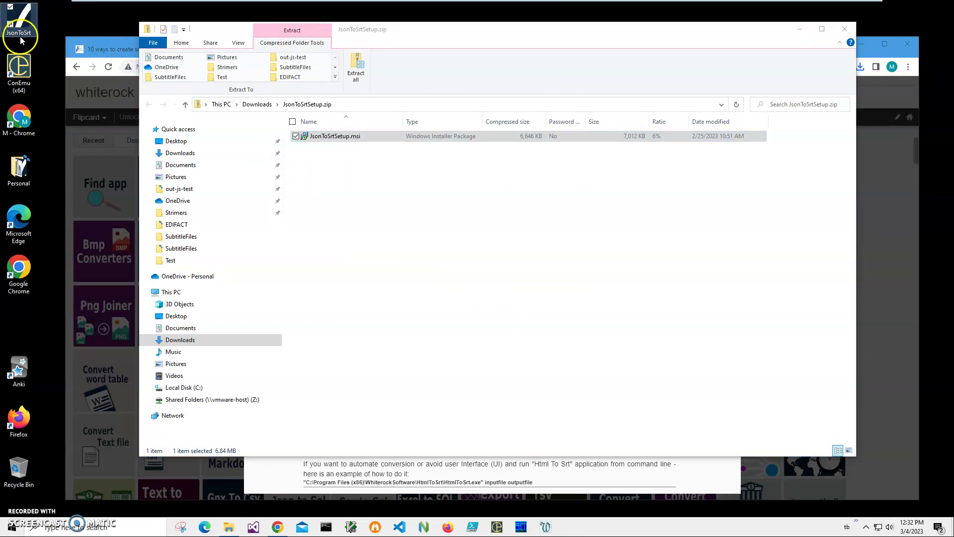
pyautogui.click(845, 29)
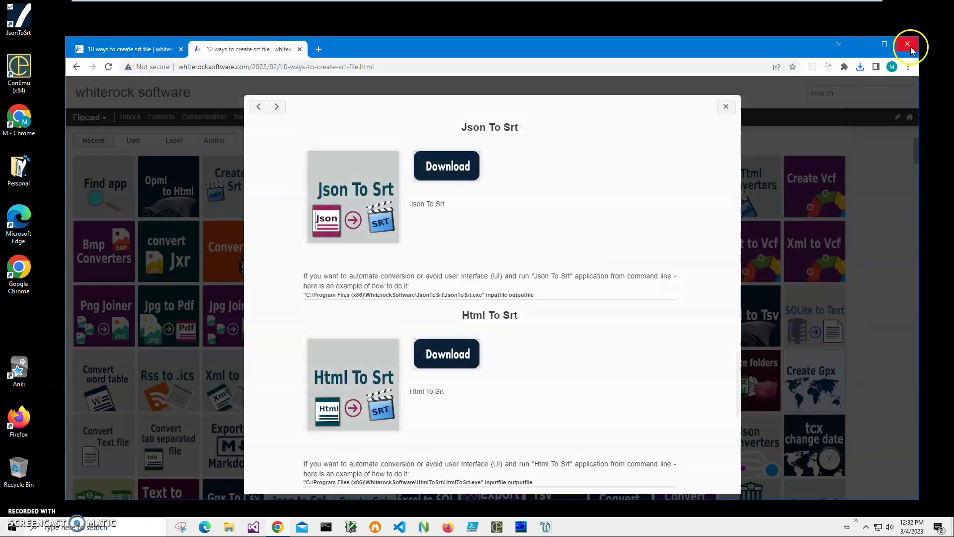
pyautogui.click(911, 49)
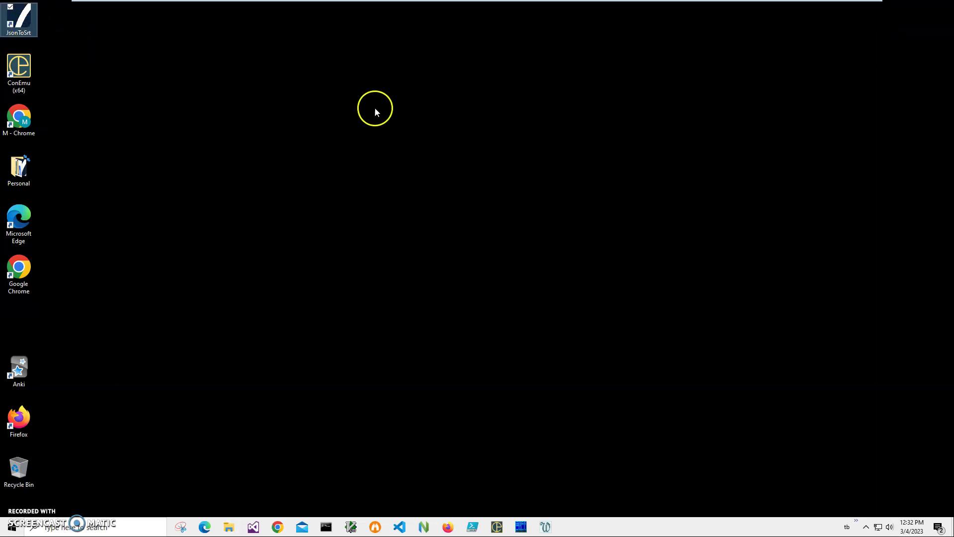
# Start JsonToSrt from its desktop shortcut, bringing up the Step 1 Input page.
pyautogui.click(14, 26)
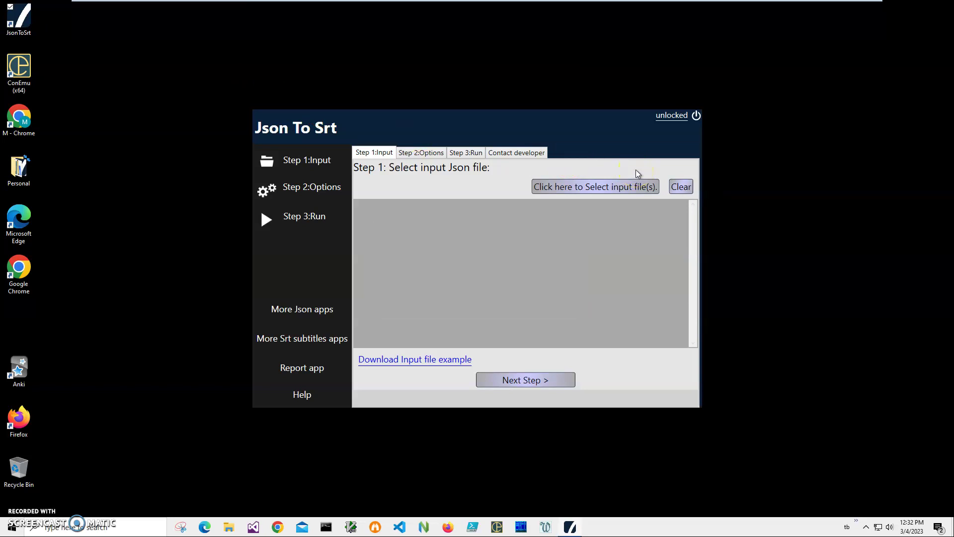
pyautogui.click(453, 367)
# Select SubtitleExample.json from Documents\SubtitleFiles as input and go to Step 2 Conversion Options.
pyautogui.click(591, 192)
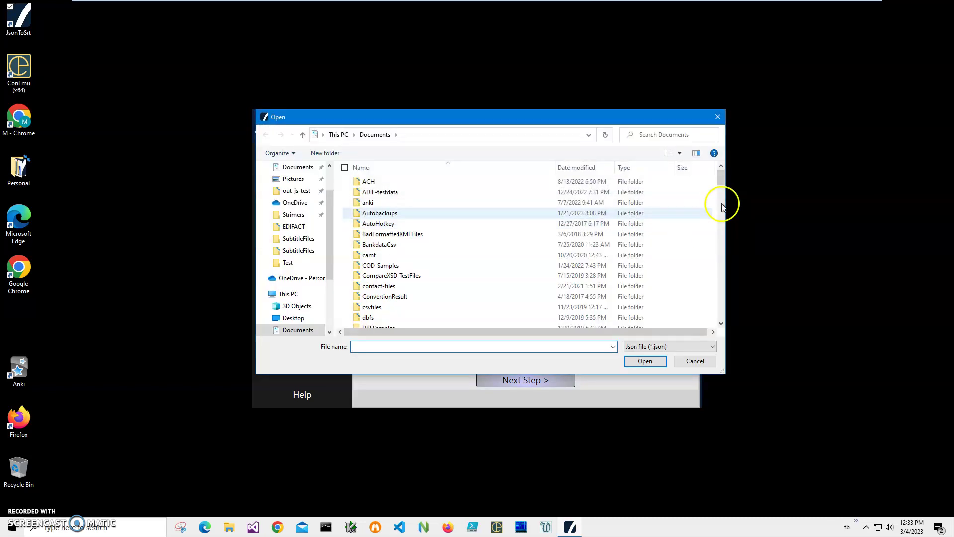
pyautogui.moveTo(724, 180); pyautogui.dragTo(723, 253)
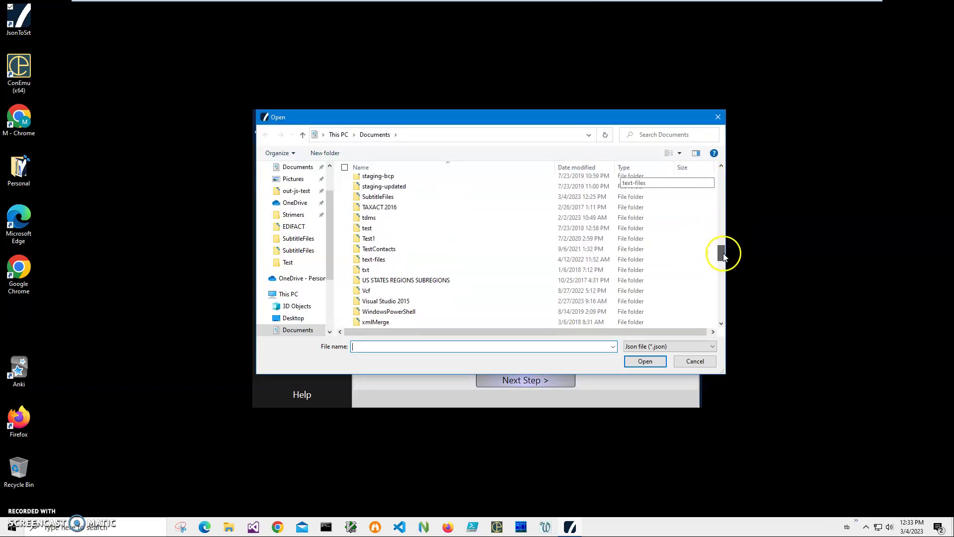
pyautogui.doubleClick(378, 197)
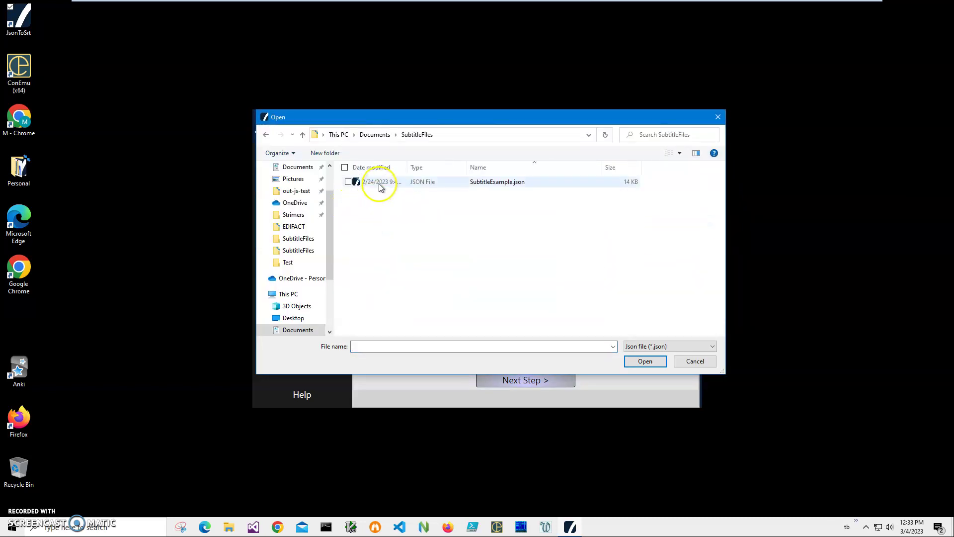
pyautogui.click(381, 182)
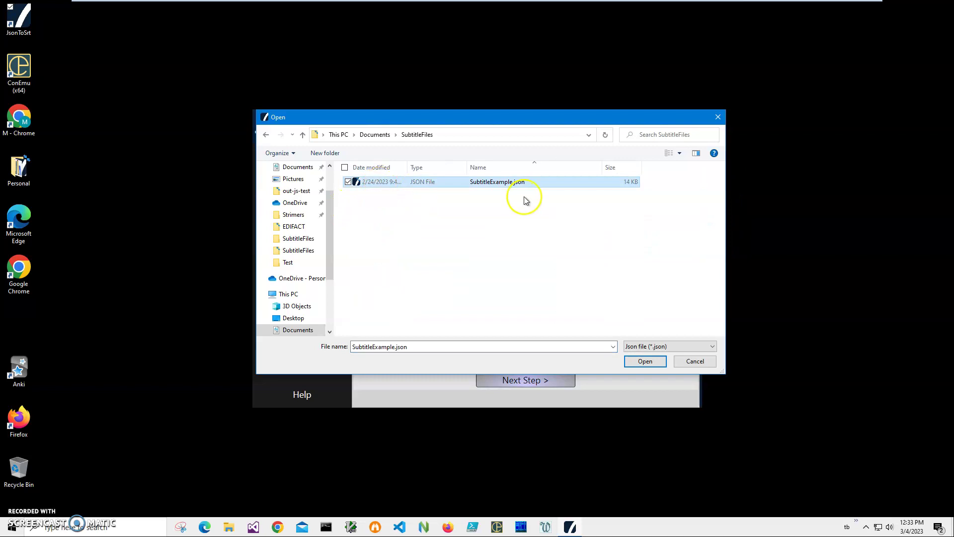
pyautogui.click(645, 360)
pyautogui.click(559, 381)
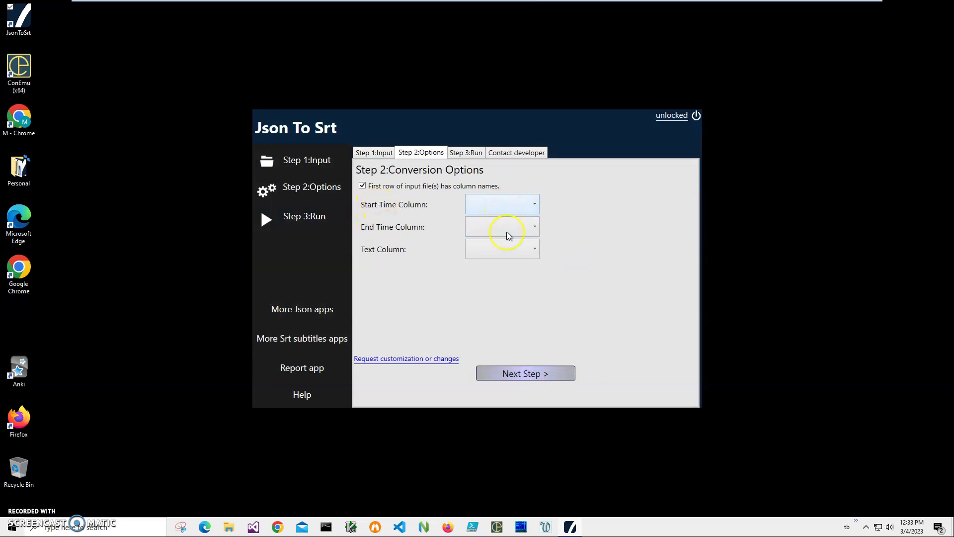
# Set the column dropdowns to StartTime, EndTime and Text for start, end and subtitle text.
pyautogui.click(514, 208)
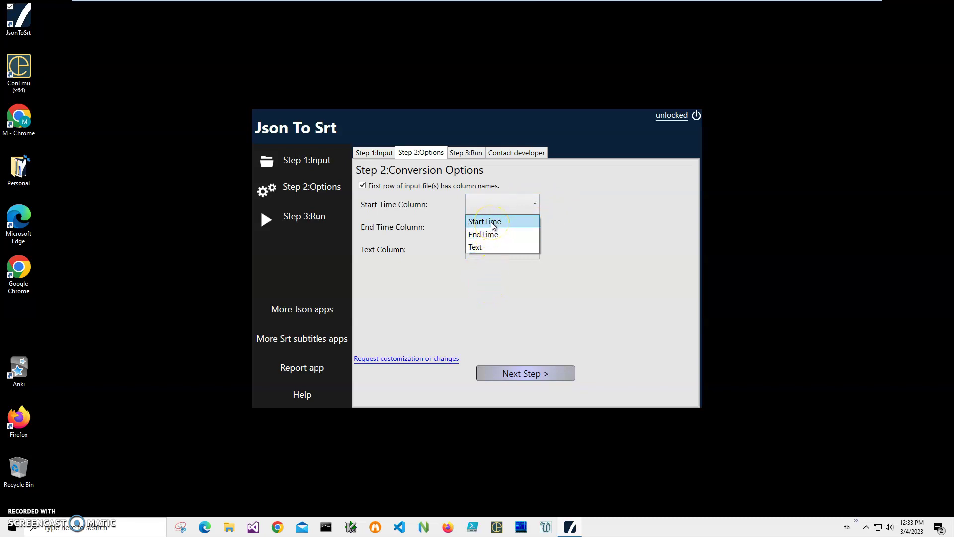
pyautogui.click(501, 230)
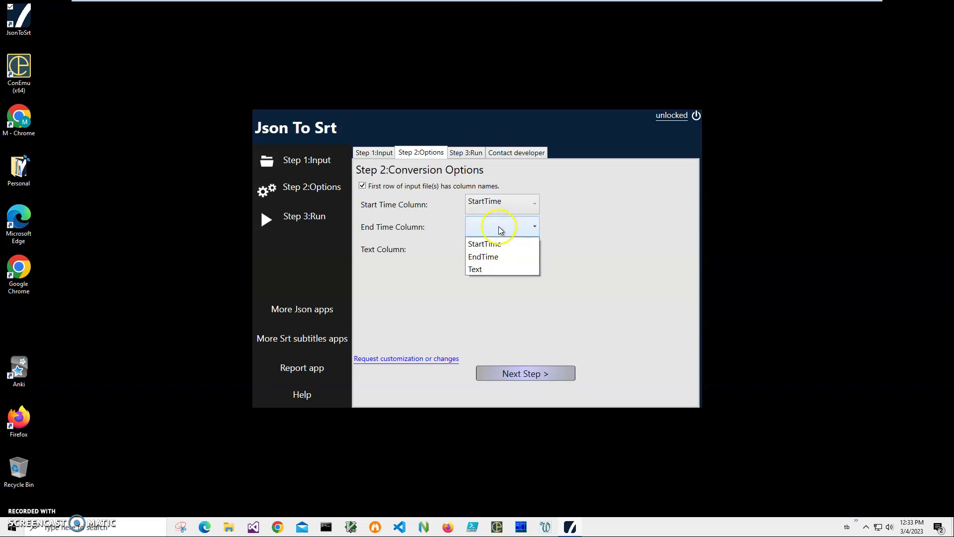
pyautogui.click(501, 258)
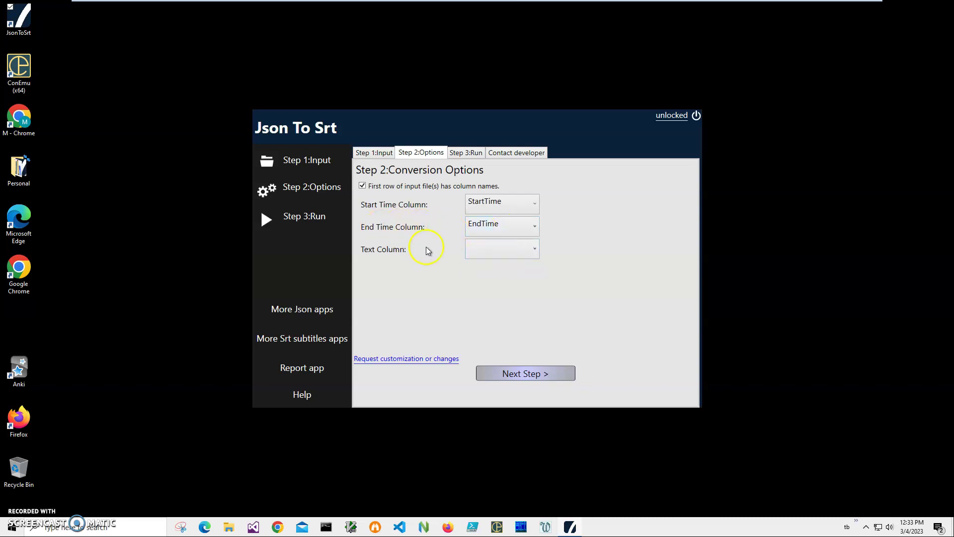
pyautogui.click(493, 251)
pyautogui.click(495, 293)
pyautogui.click(547, 377)
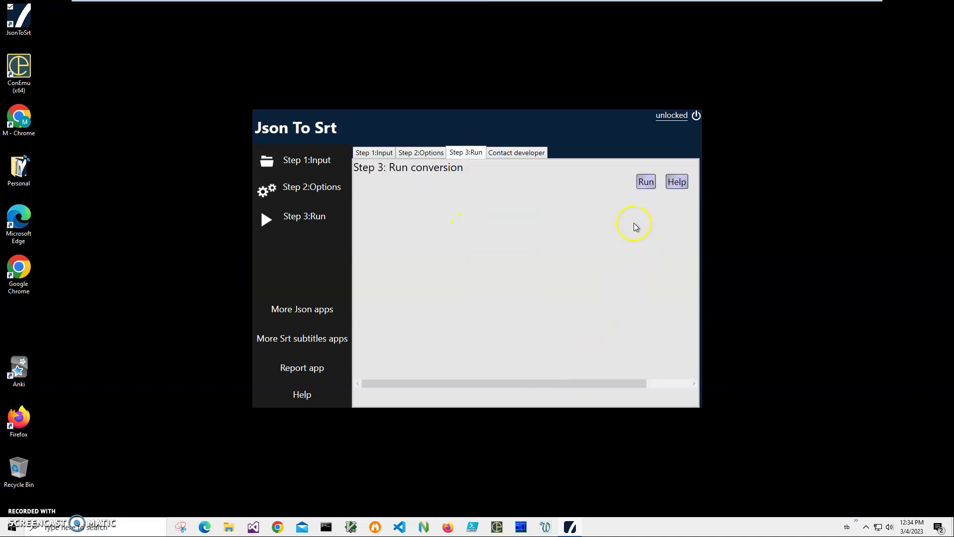
pyautogui.click(648, 182)
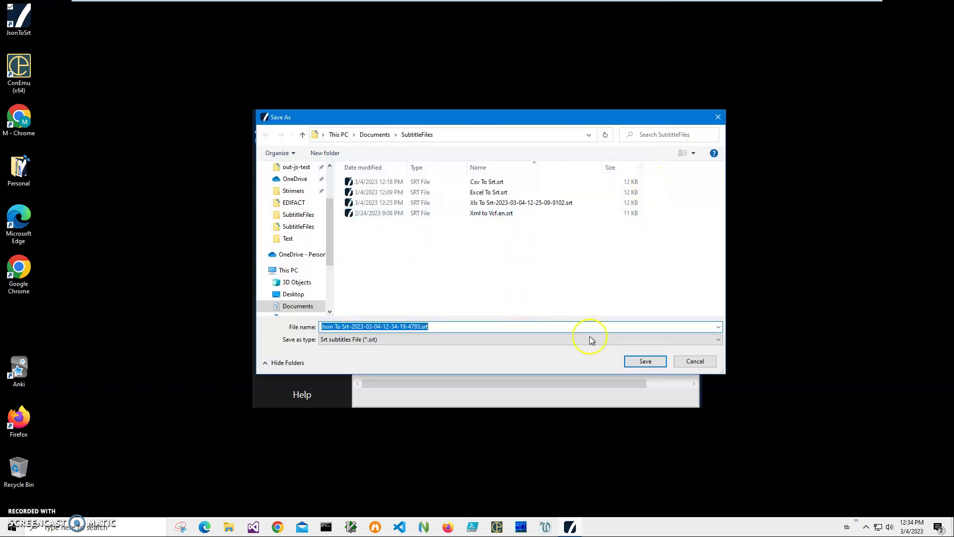
pyautogui.click(642, 360)
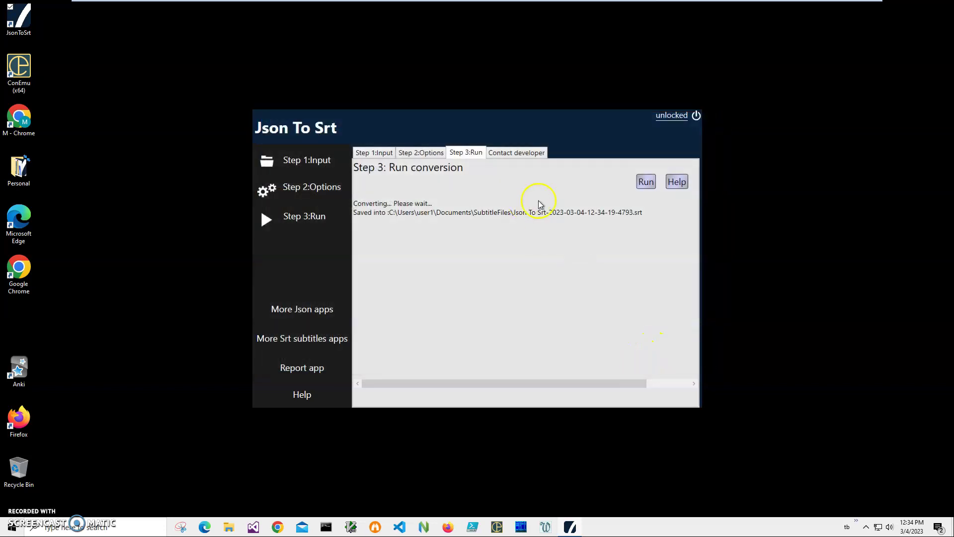
pyautogui.click(230, 527)
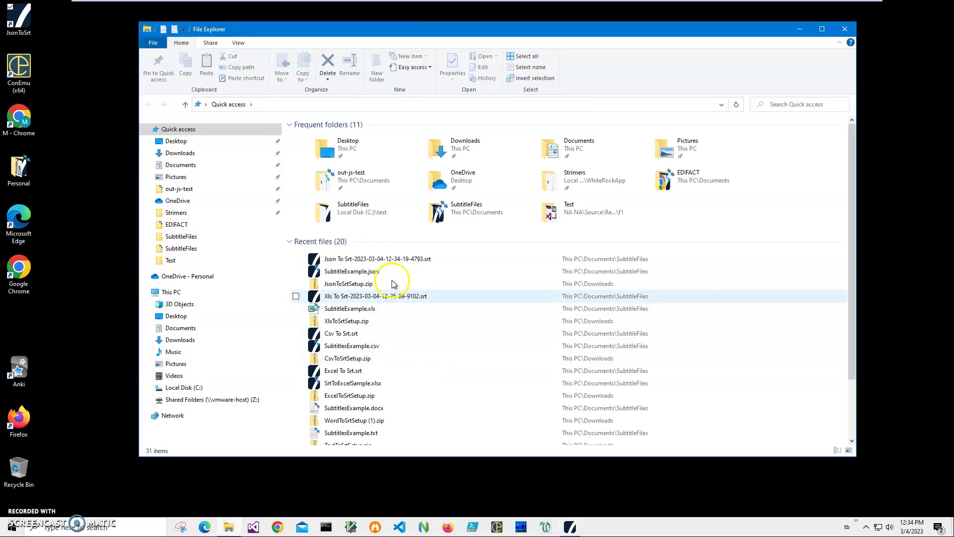
pyautogui.click(361, 261)
pyautogui.rightClick(361, 261)
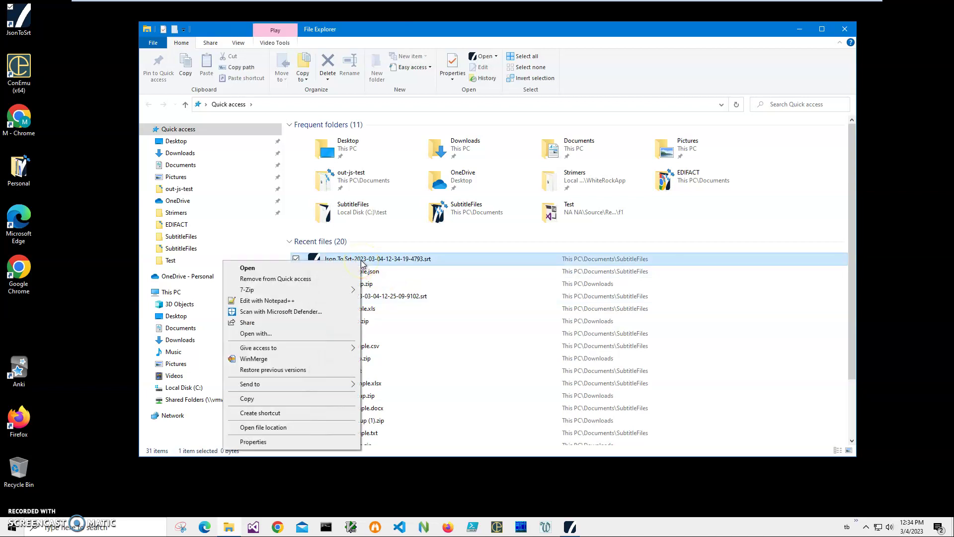
pyautogui.click(283, 301)
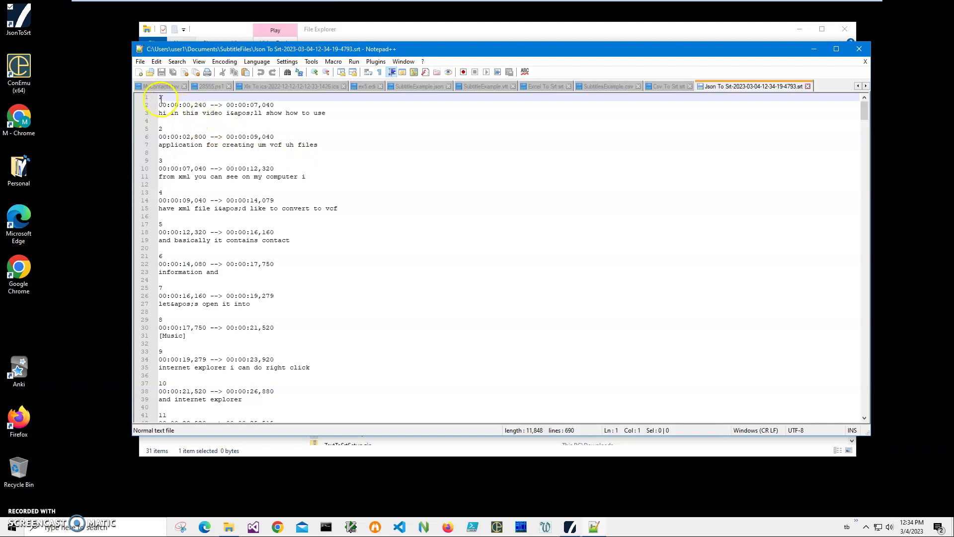
pyautogui.click(214, 105)
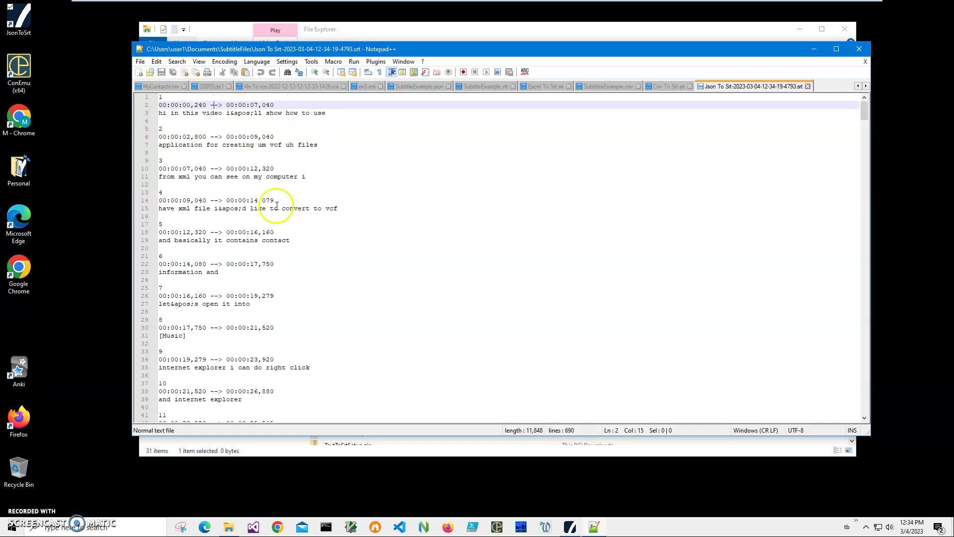
pyautogui.scroll(-8, 278, 228)
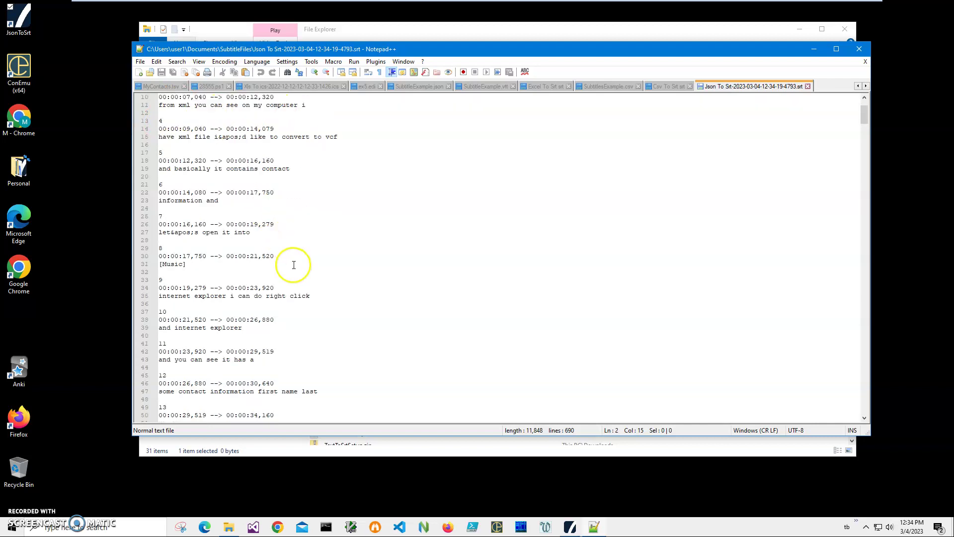
pyautogui.click(860, 49)
pyautogui.doubleClick(416, 259)
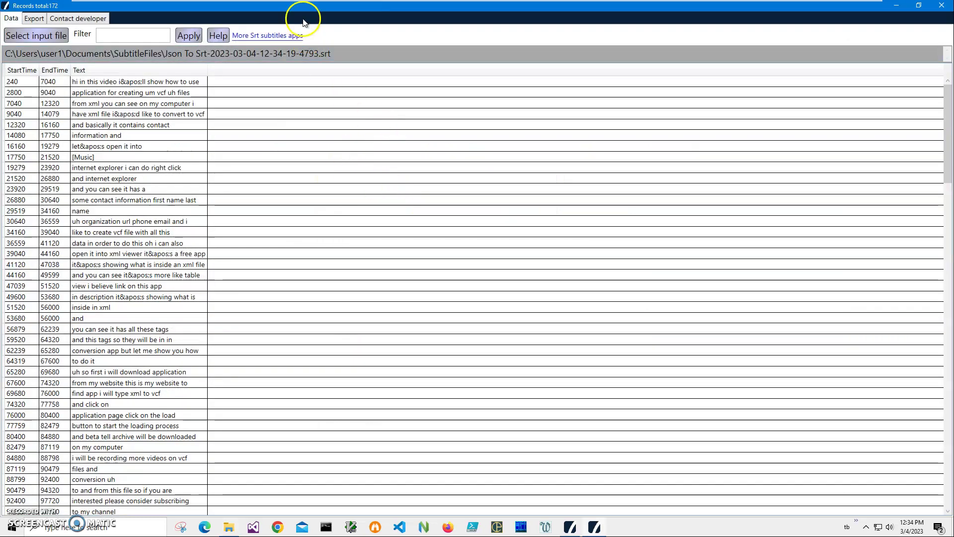
pyautogui.doubleClick(301, 6)
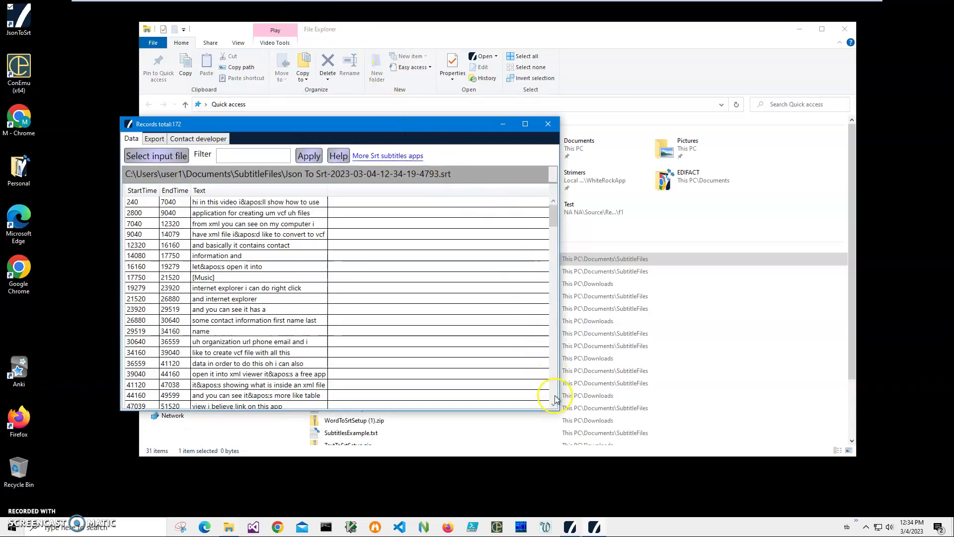
pyautogui.moveTo(558, 409); pyautogui.dragTo(719, 441)
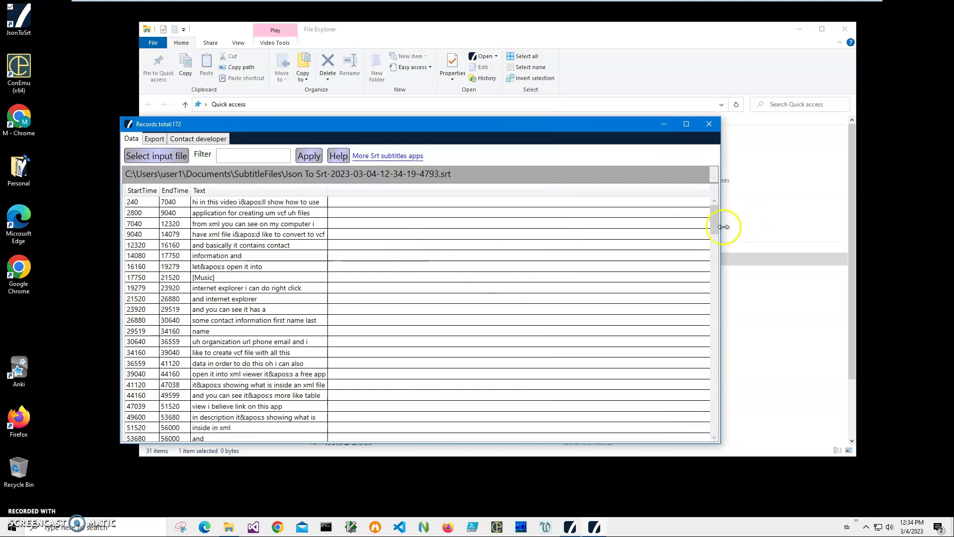
pyautogui.moveTo(718, 225); pyautogui.dragTo(717, 223)
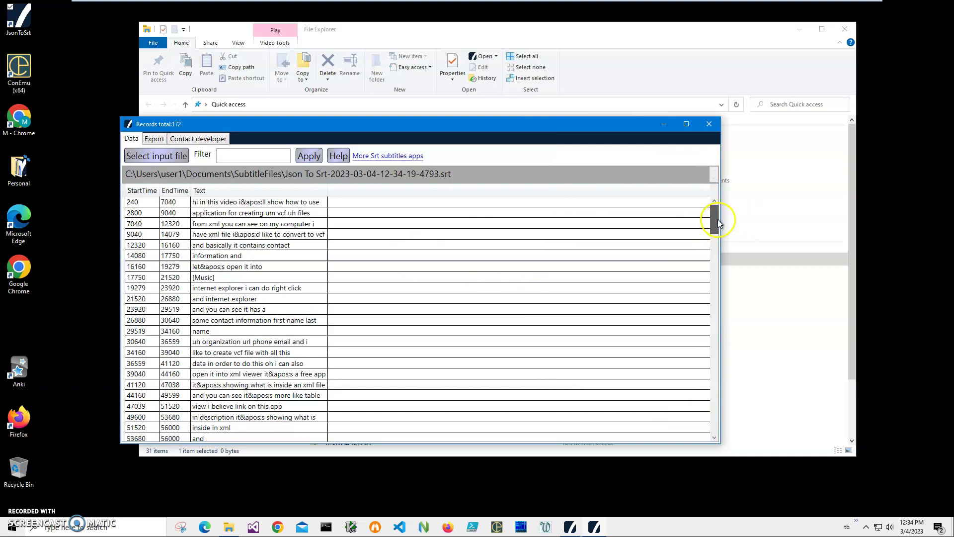
pyautogui.click(156, 141)
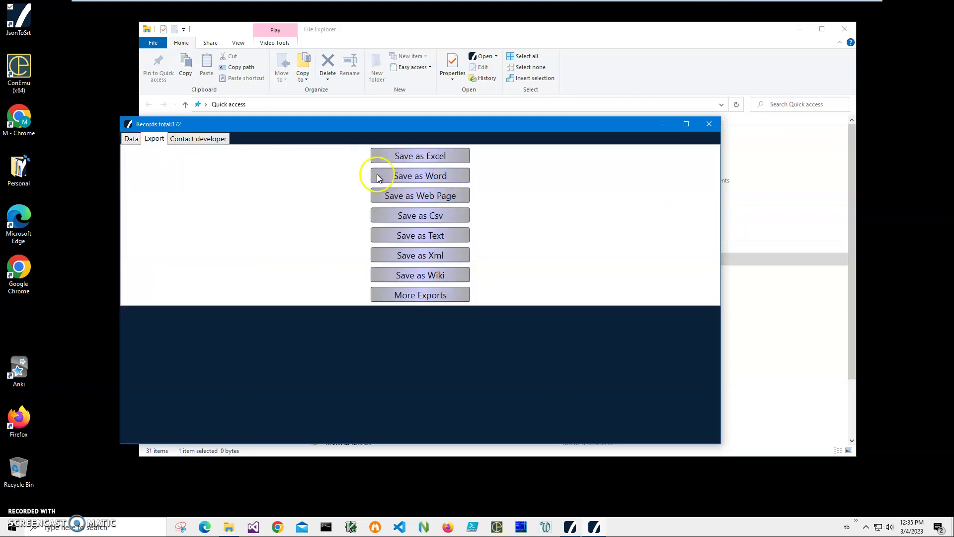
pyautogui.click(133, 141)
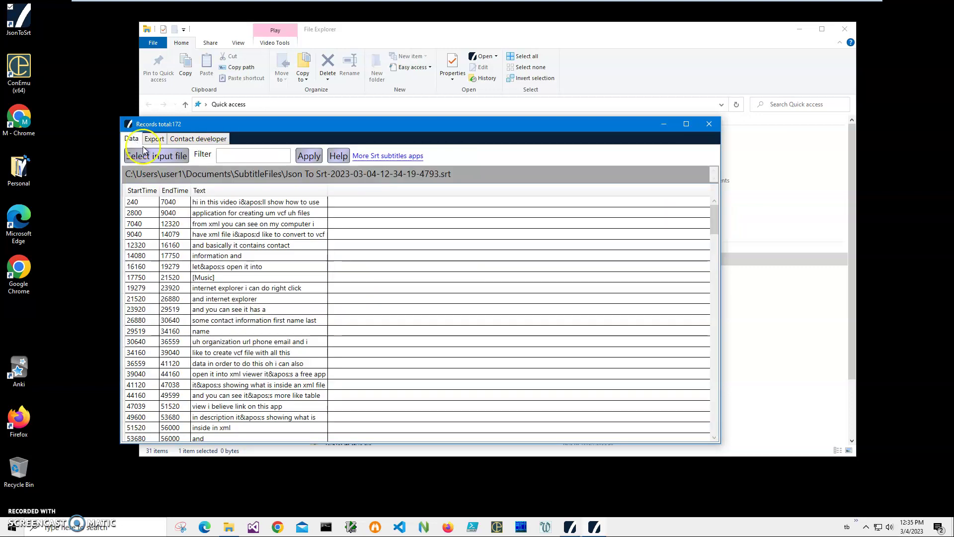
pyautogui.click(709, 124)
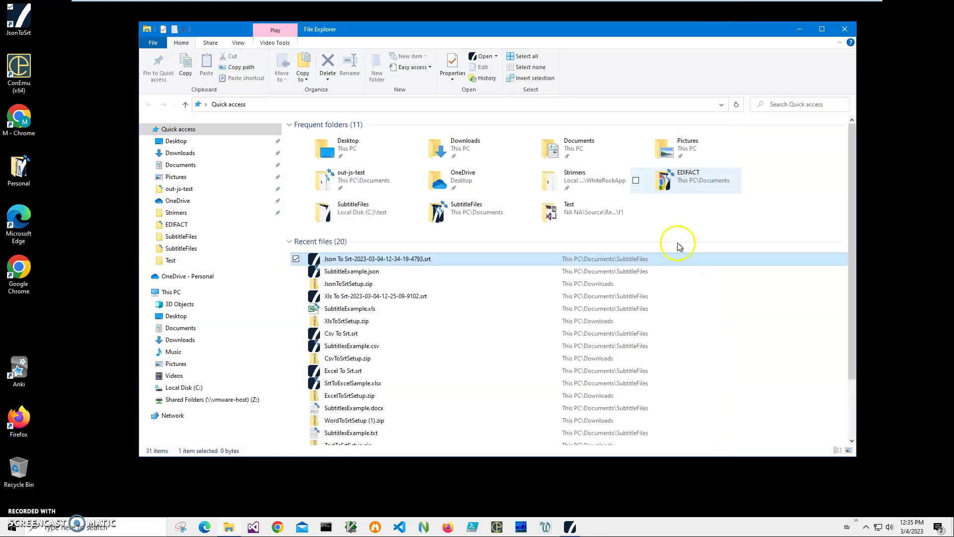